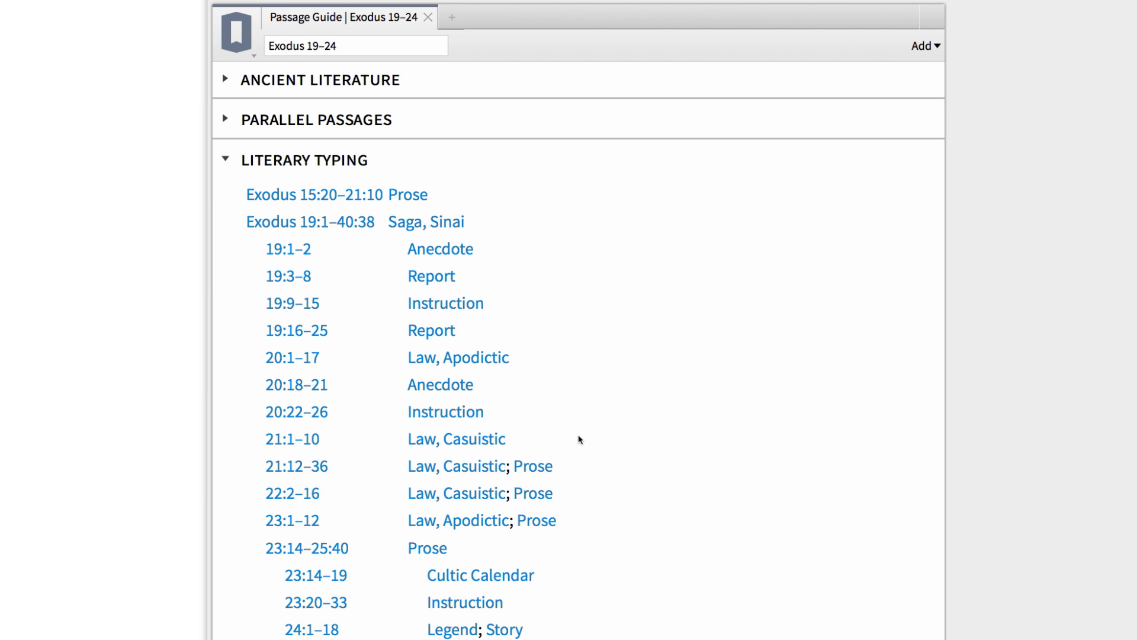
mouse_move(471, 436)
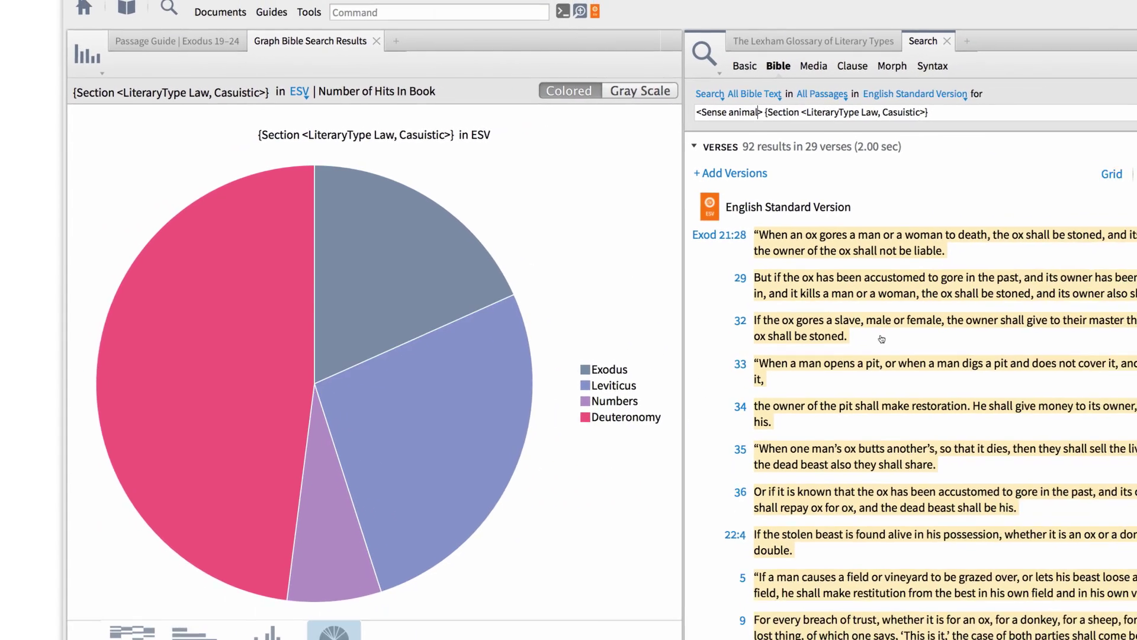
scroll(757, 325, down, 5)
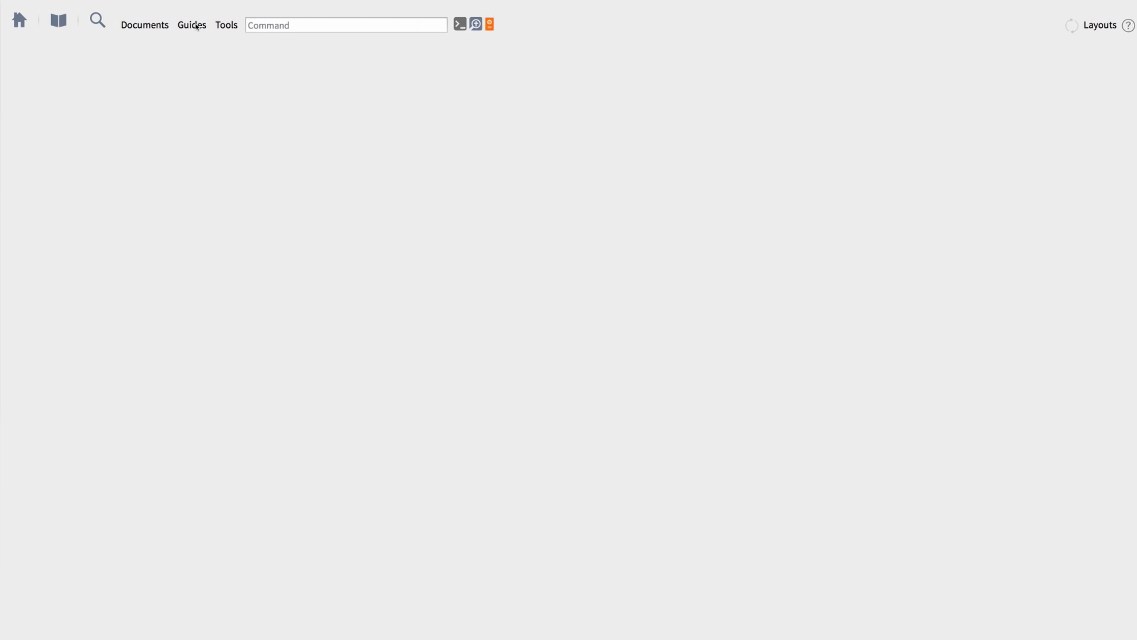
Step: Open a Passage Guide and run it on Exodus 19–24
click(211, 27)
click(245, 83)
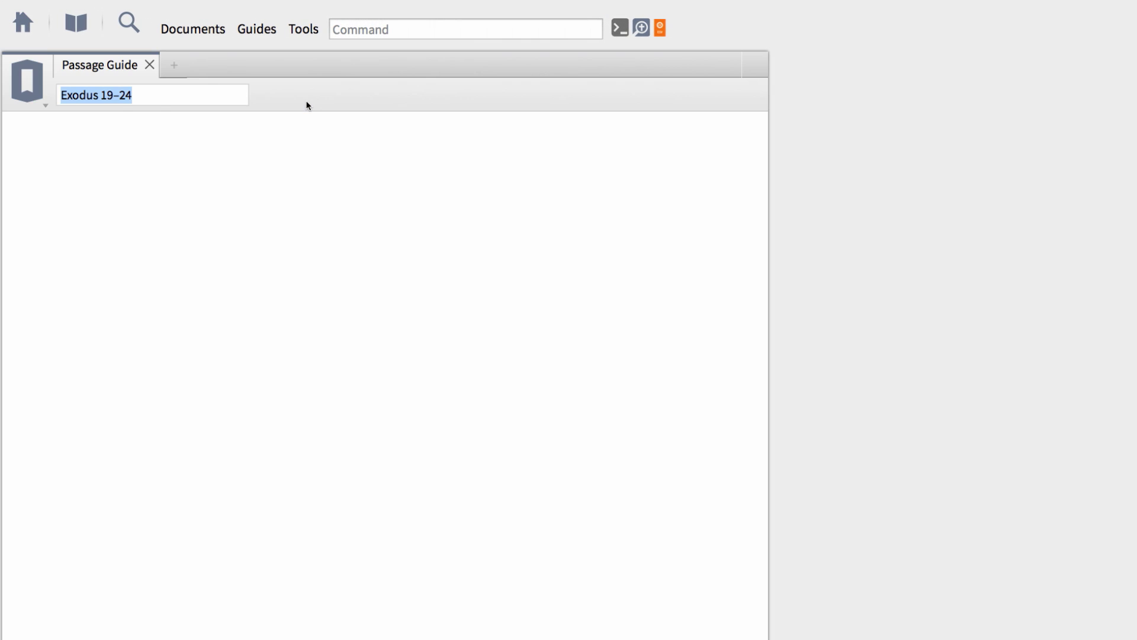
click(179, 98)
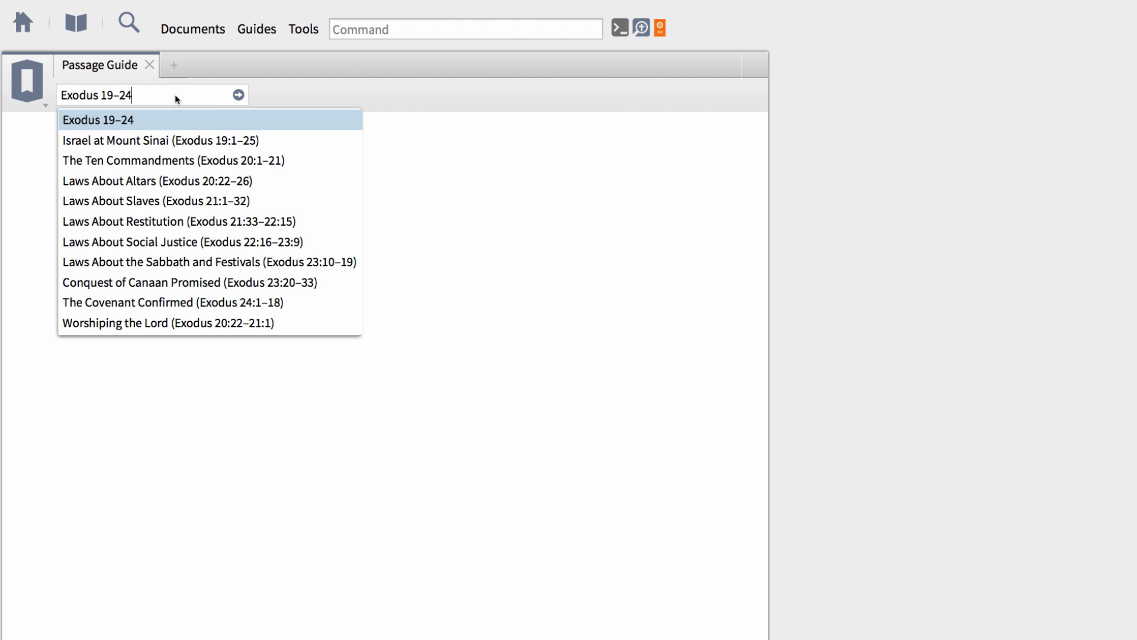
click(238, 95)
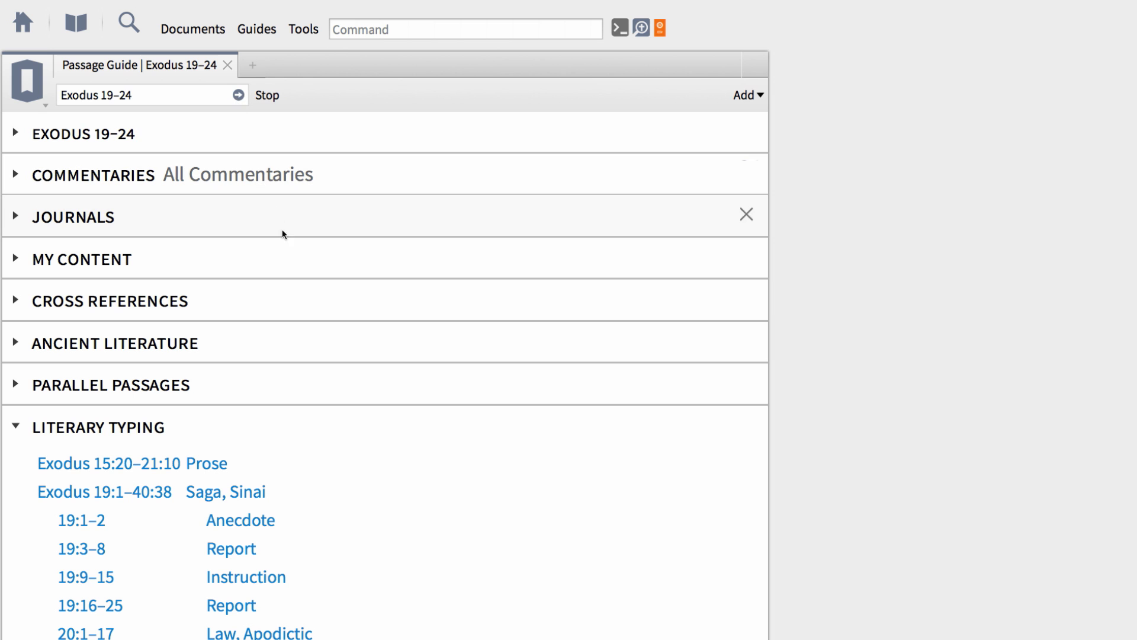
Step: Expand the Literary Typing section to list all its entries for Exodus 19–24
scroll(365, 374, down, 3)
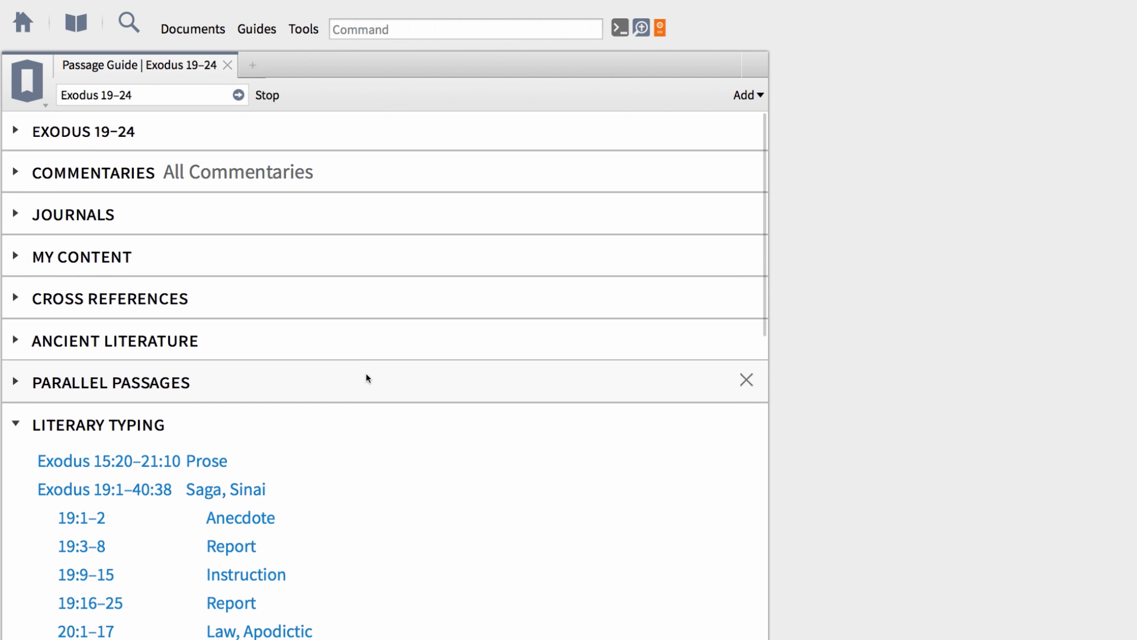
scroll(366, 377, down, 2)
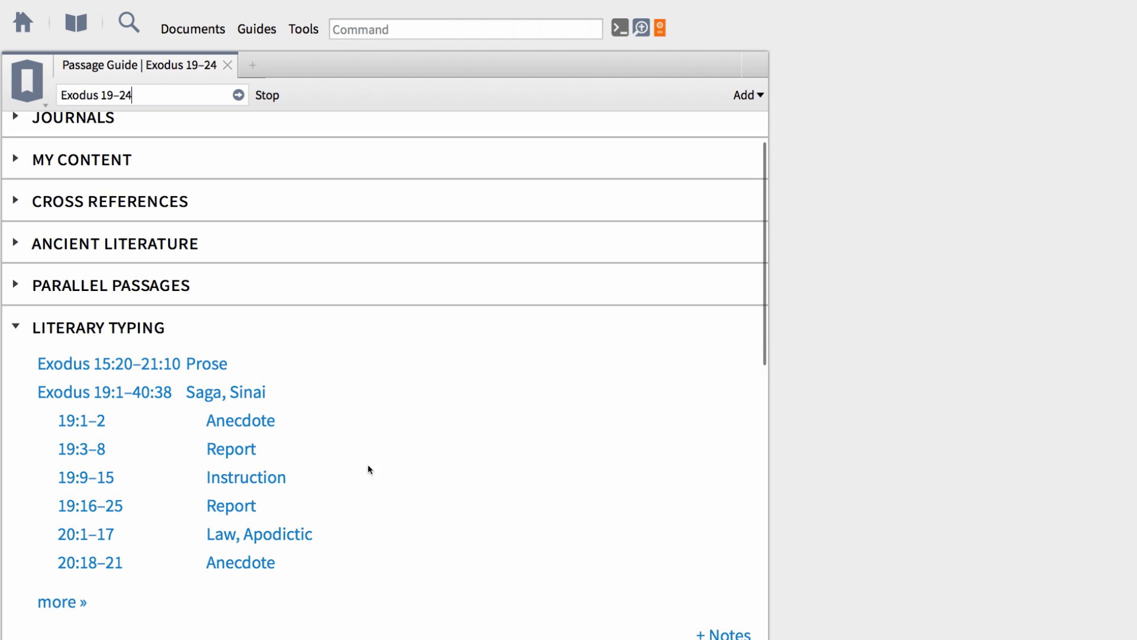
click(77, 587)
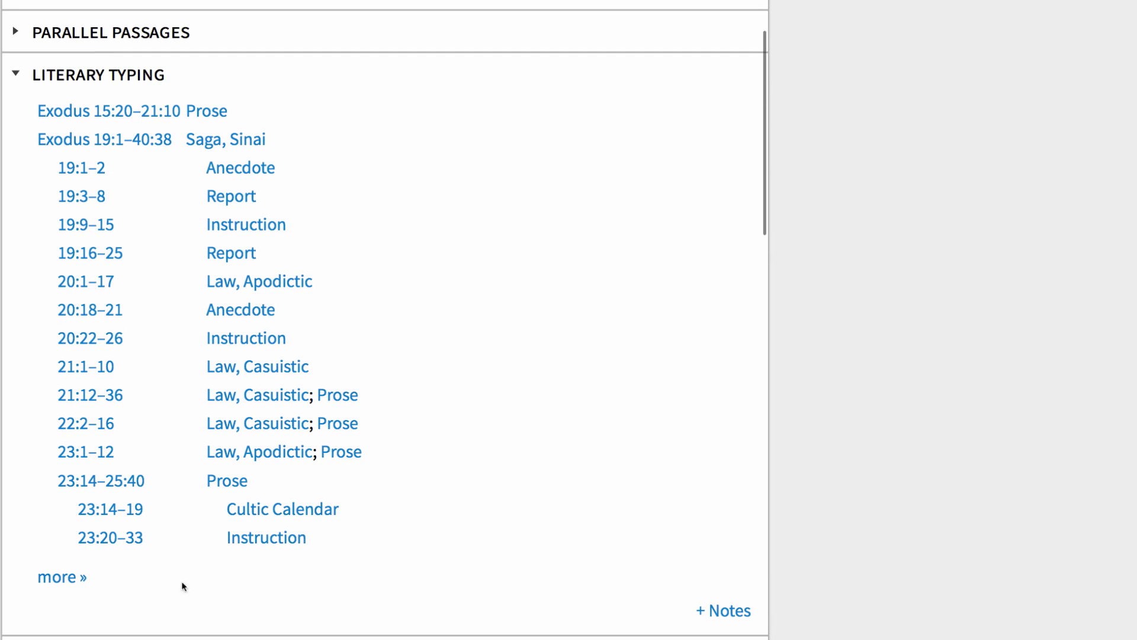
click(68, 578)
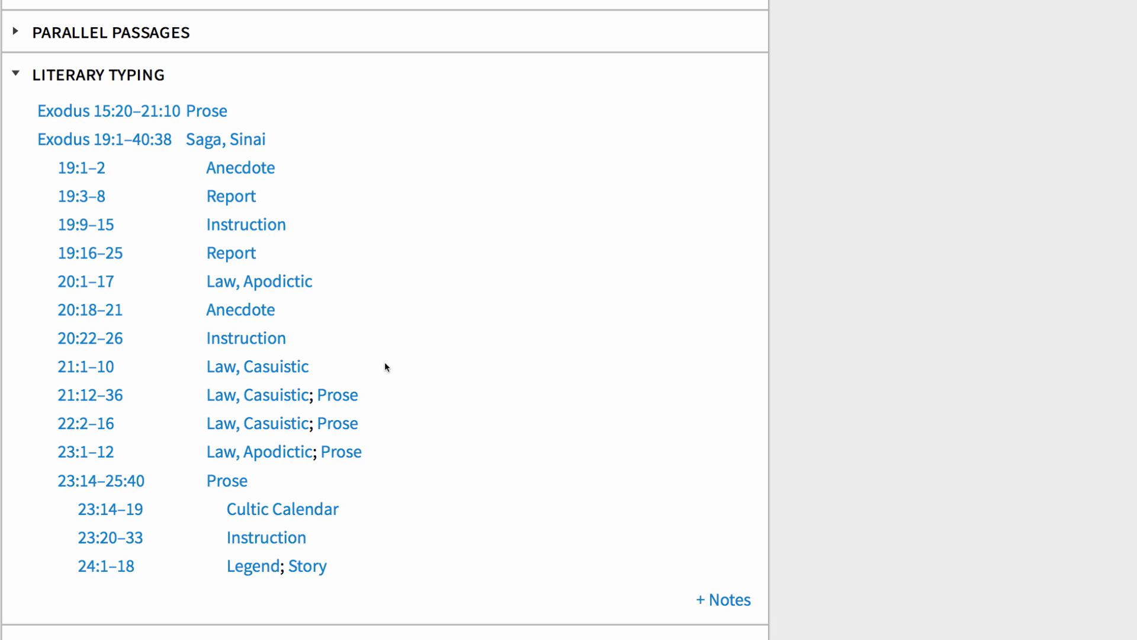
Step: Preview the definition of Law, Apodictic for 23:1–12 and open the glossary at the Law, Casuistic entry from 21:1–10
mouse_move(272, 362)
mouse_move(294, 461)
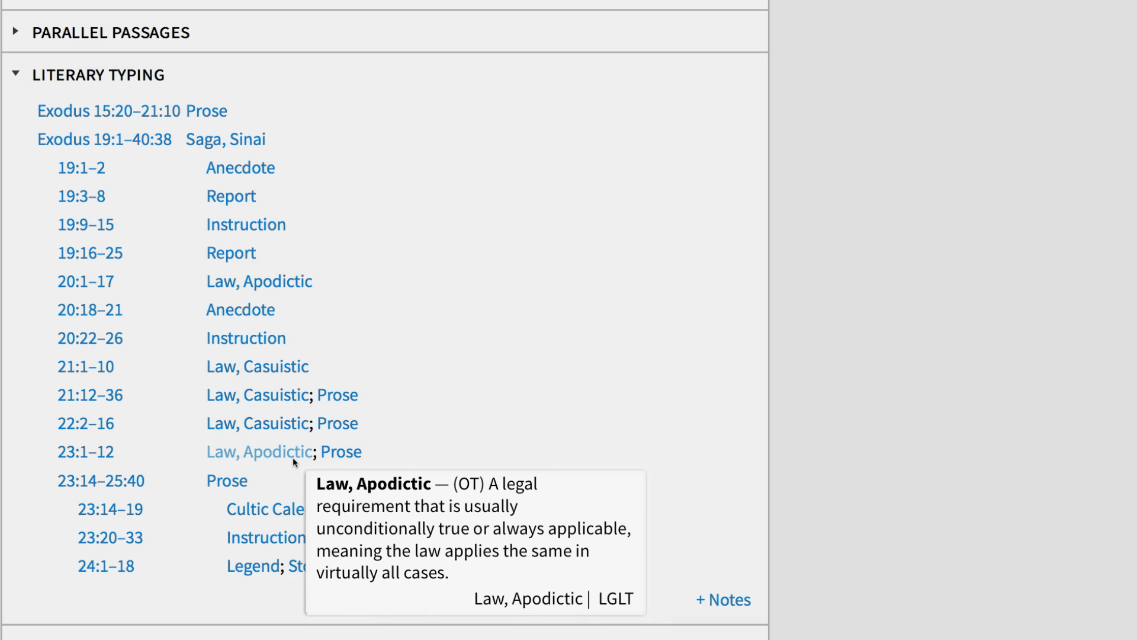
scroll(290, 457, up, 2)
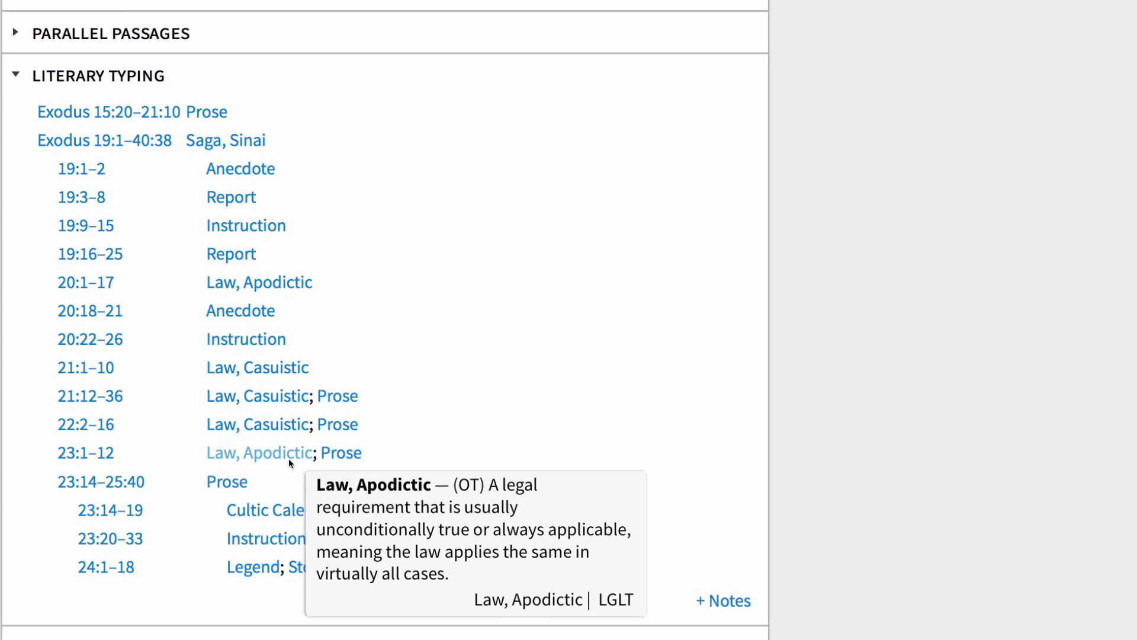
scroll(123, 479, up, 2)
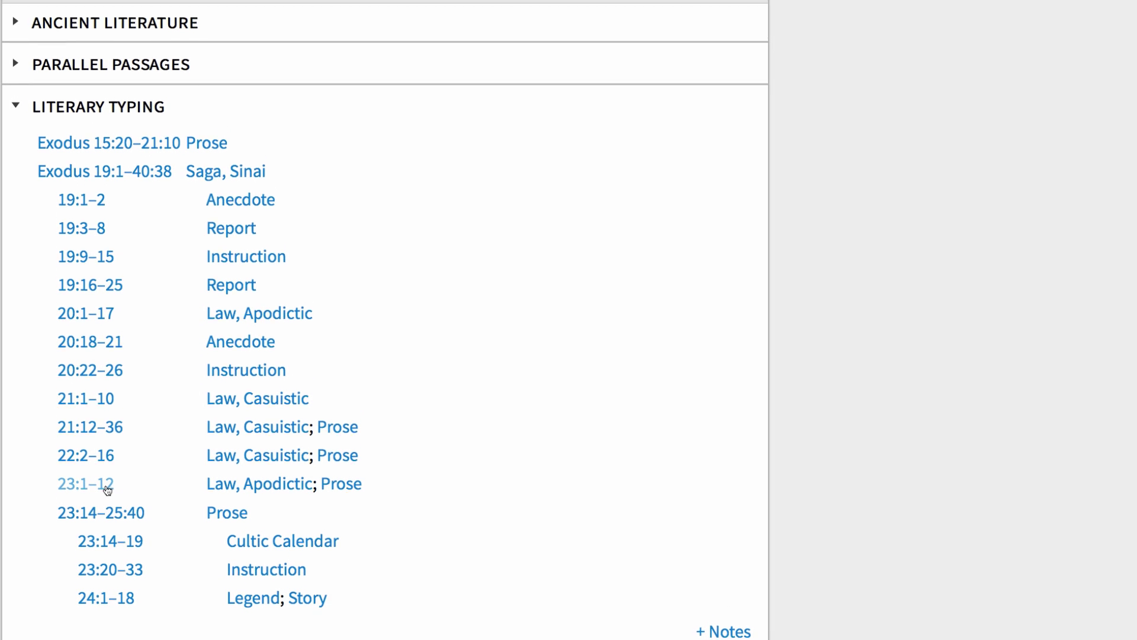
mouse_move(105, 493)
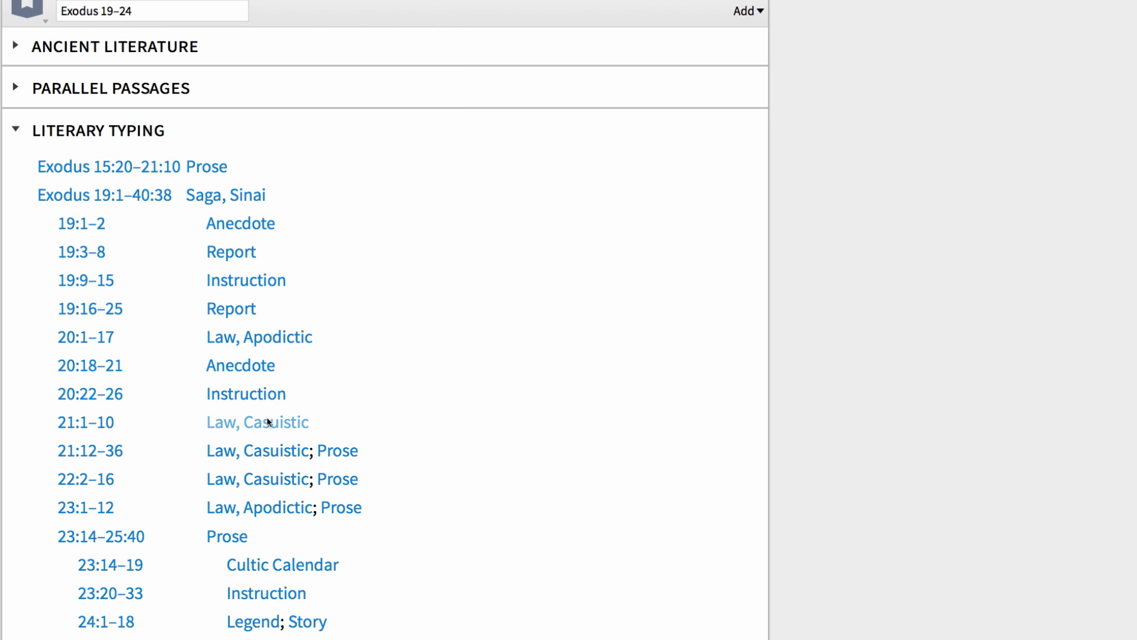
click(267, 422)
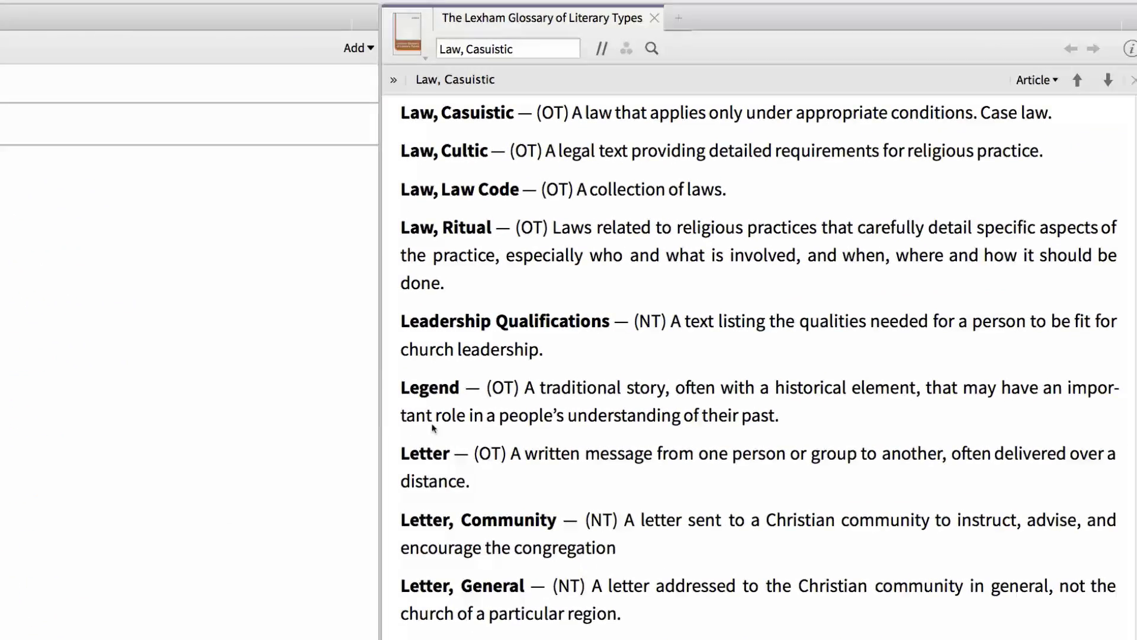
scroll(470, 423, up, 2)
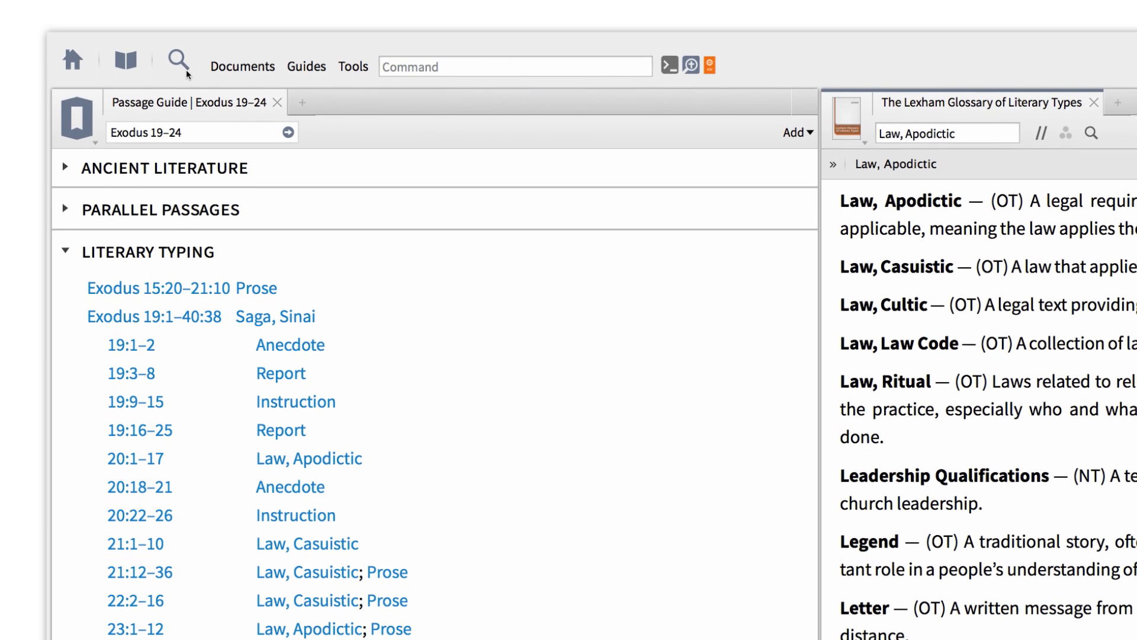
Step: Open a new Bible search and move it into the same pane as The Lexham Glossary of Literary Types
click(186, 66)
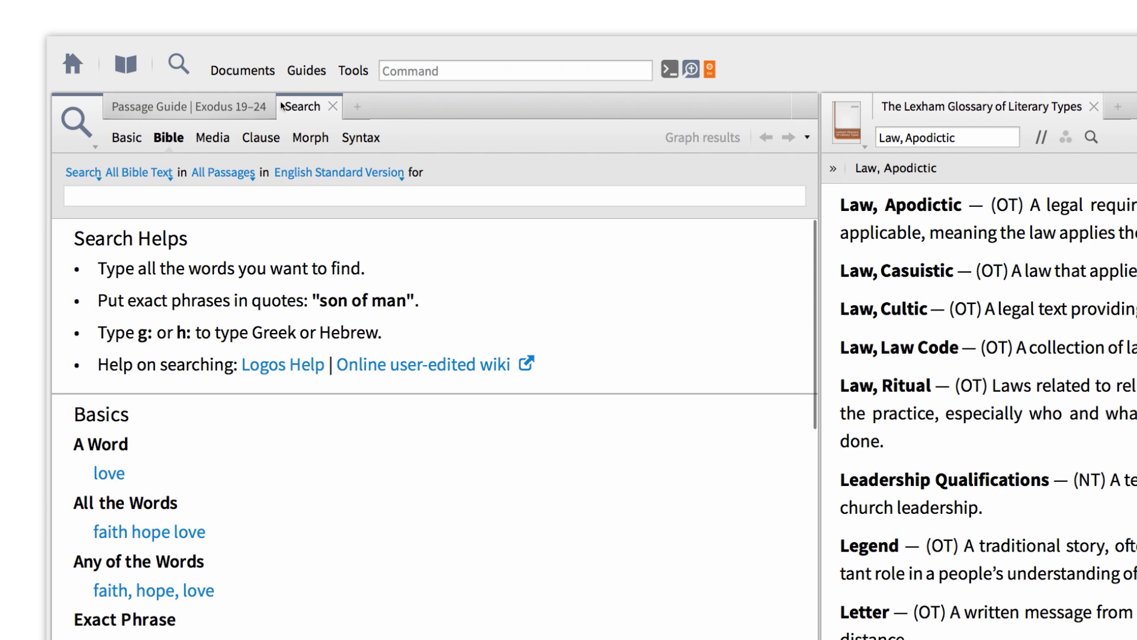
drag(293, 106, 1120, 111)
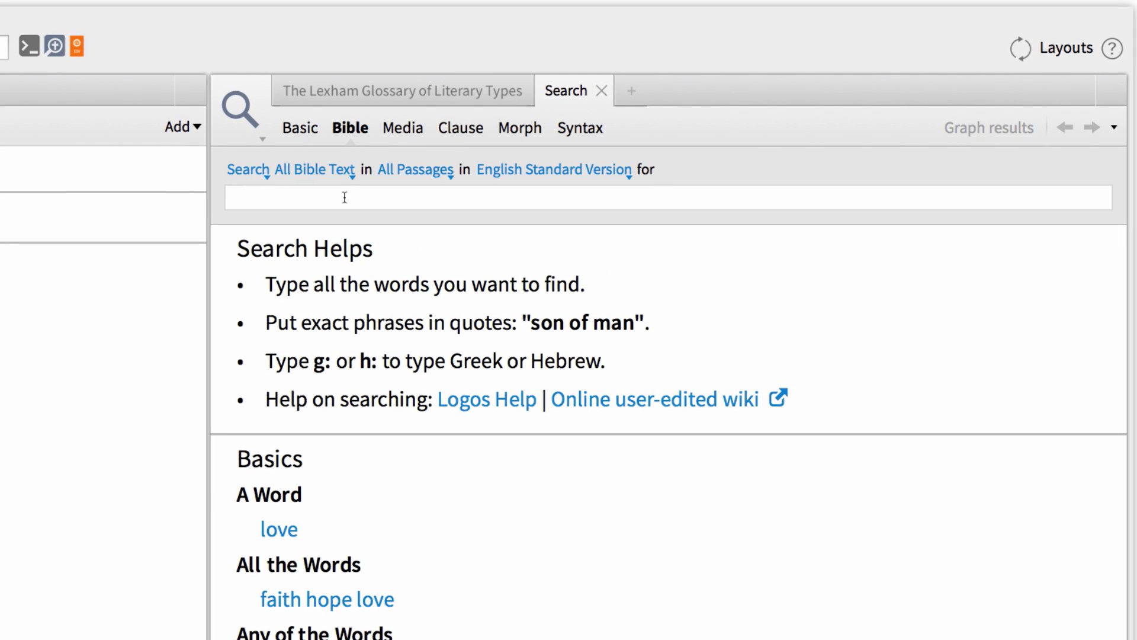
Step: Search all Bible text in the English Standard Version for {Section <LiteraryType Law, Casuistic>}
click(345, 197)
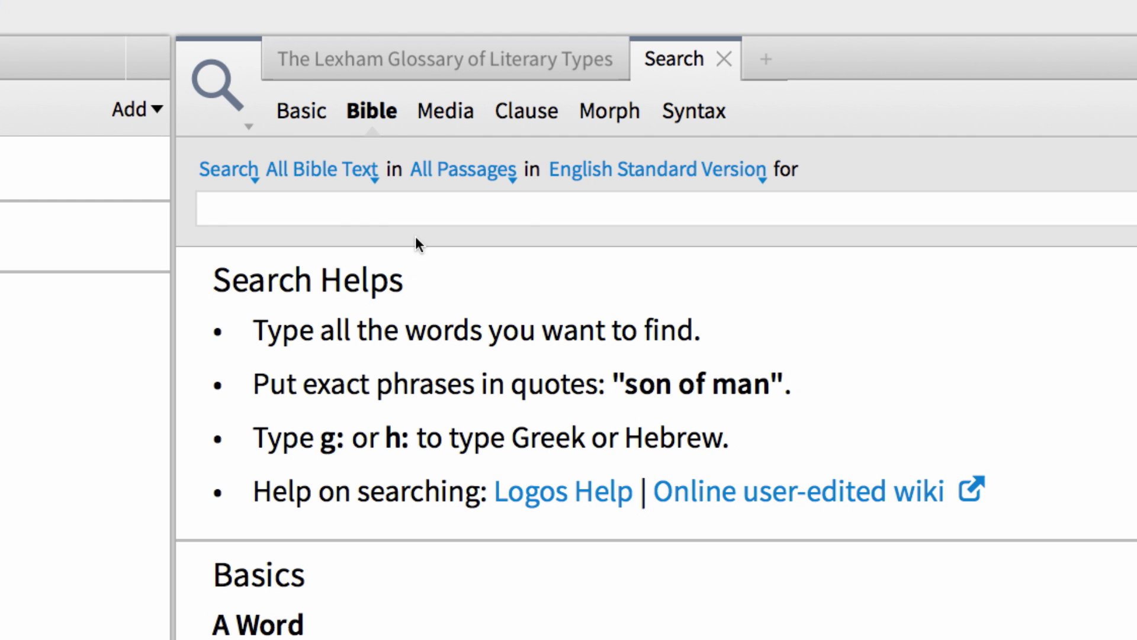
text(Section <LiteraryType)
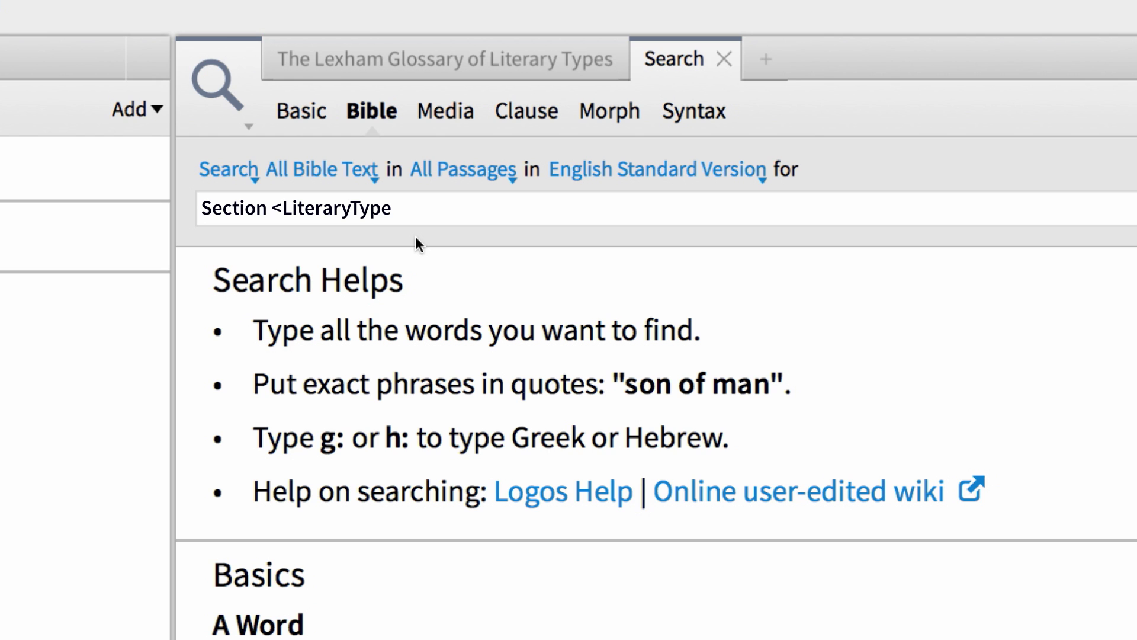
text(Law, Casuistic)
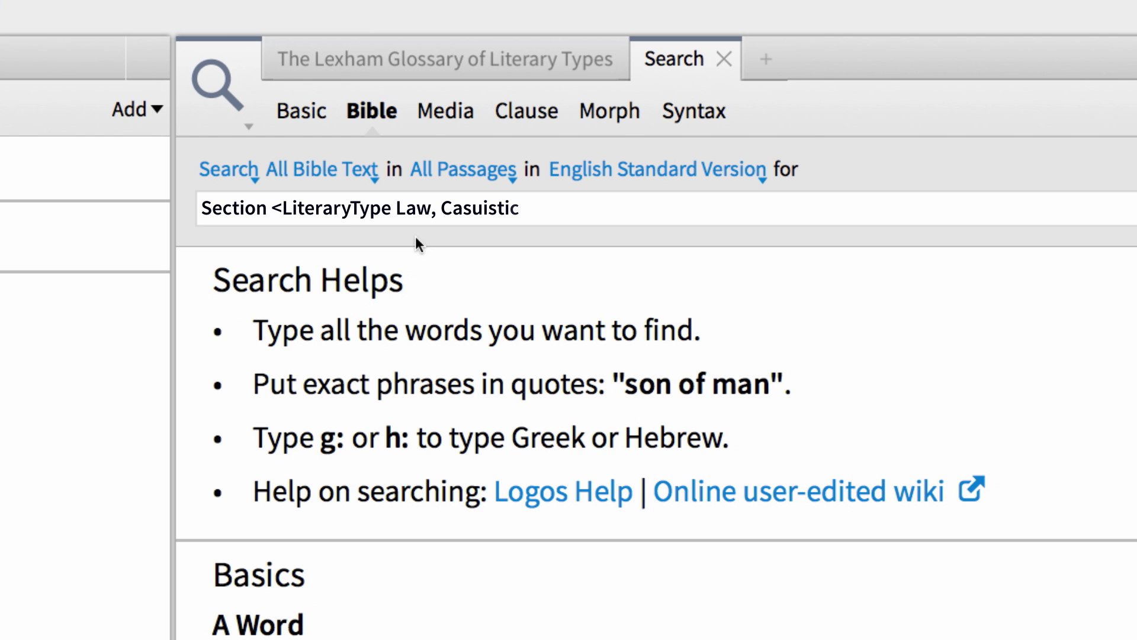
text(>)
key(Home)
text({)
key(End)
text(})
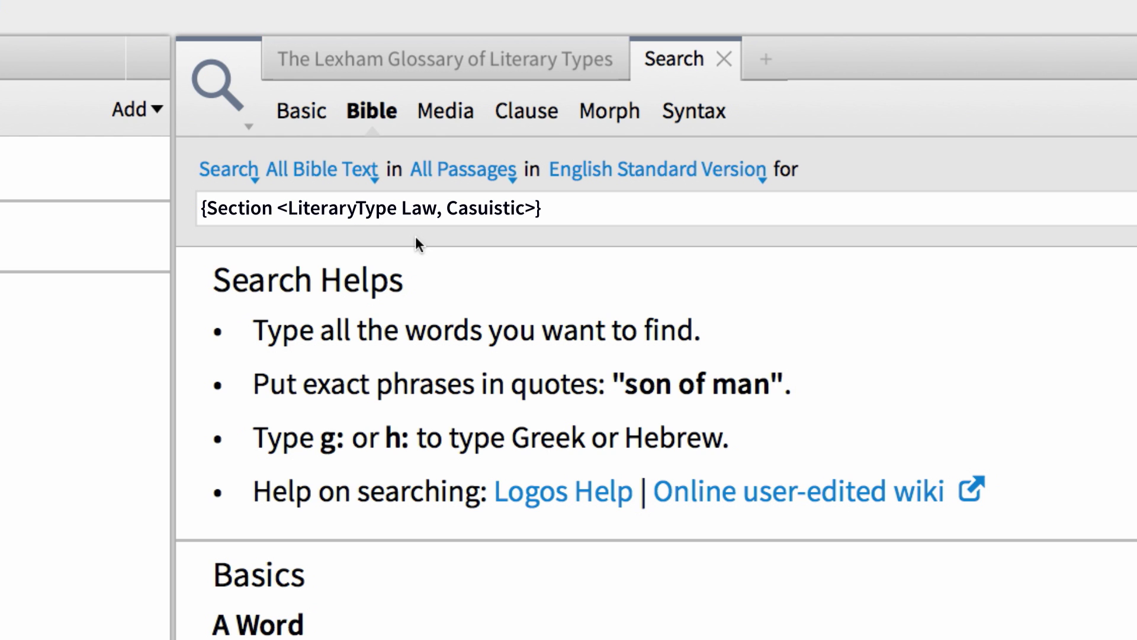
key(Return)
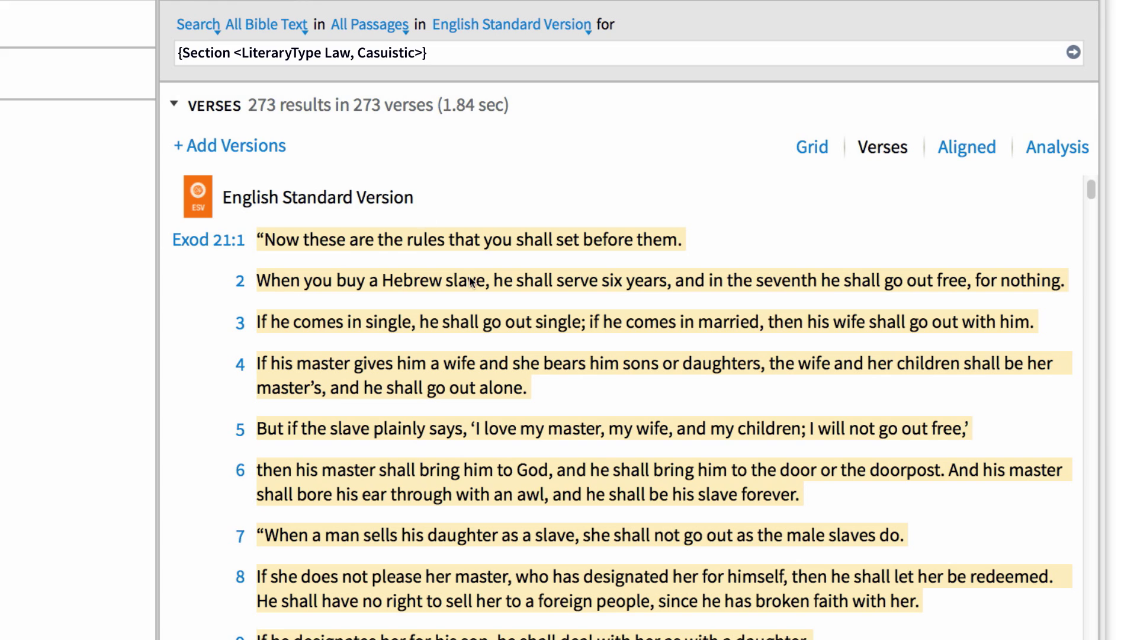
Step: Review the verses found for casuistic law and graph the search results
mouse_move(624, 385)
scroll(624, 385, down, 8)
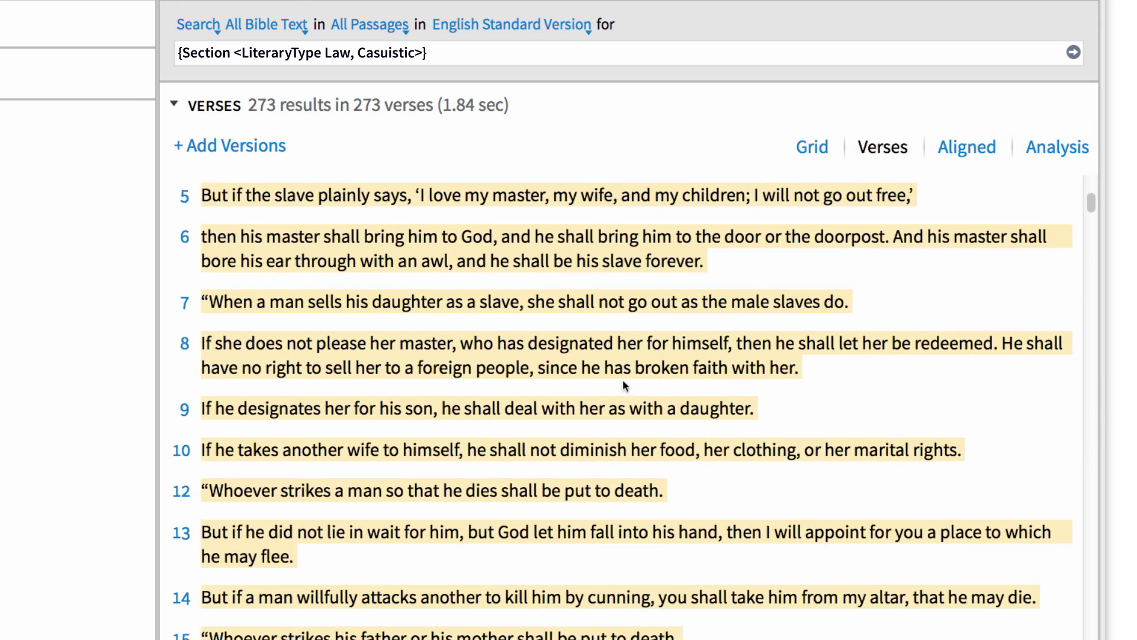
scroll(623, 384, down, 15)
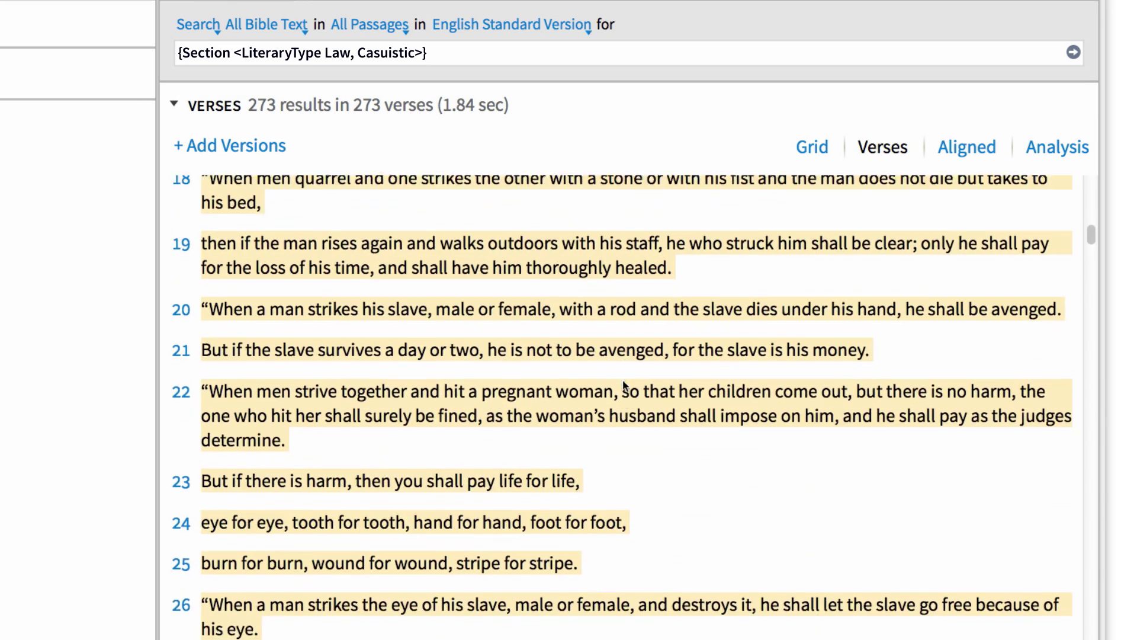
scroll(624, 384, down, 6)
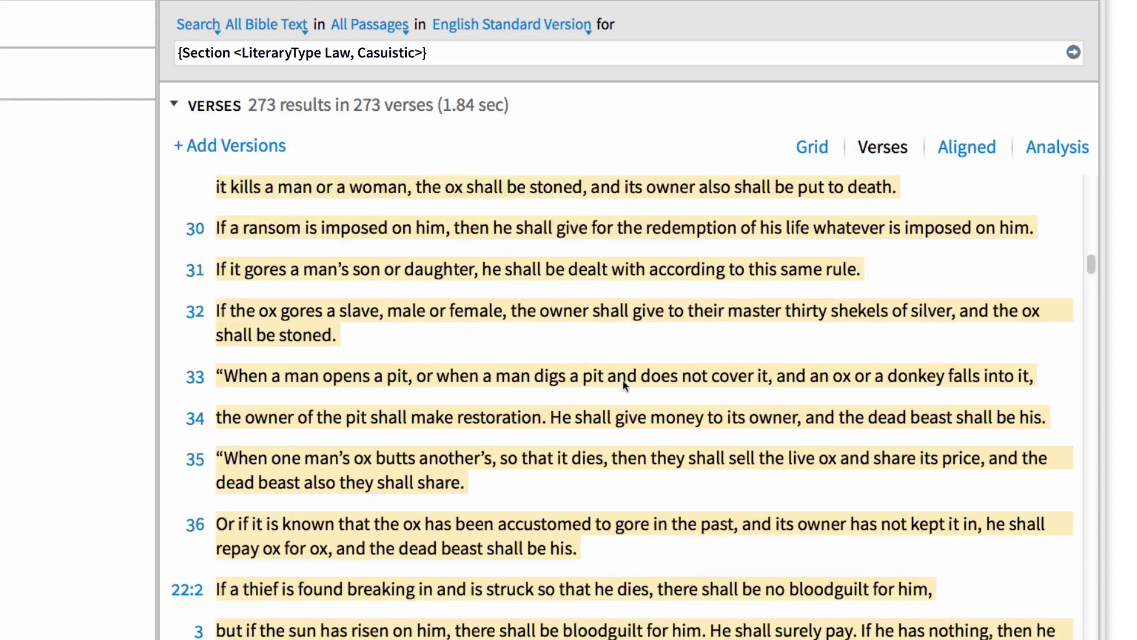
scroll(623, 385, down, 6)
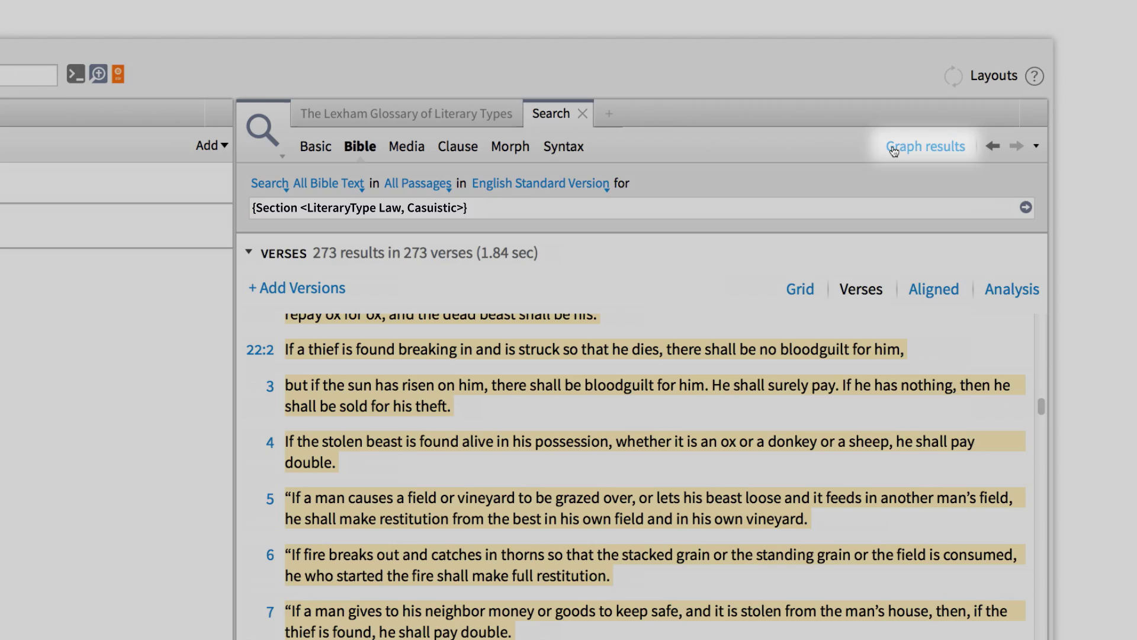
click(893, 148)
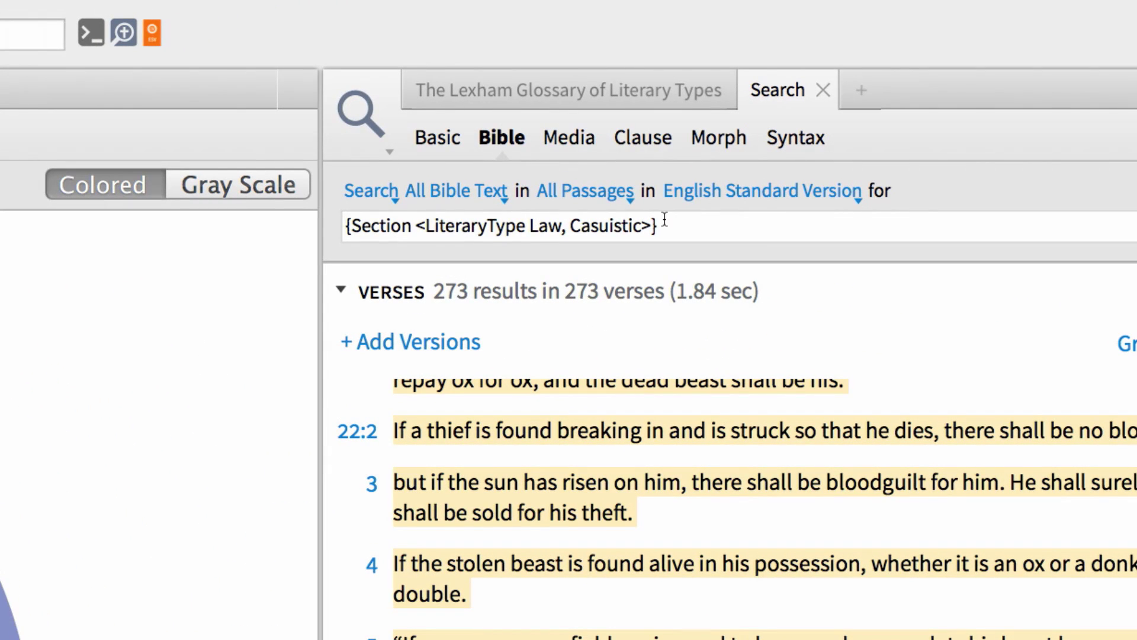
Step: Extend the query to woman WITHIN {Section <LiteraryType Law, Casuistic>} and run the search
click(664, 220)
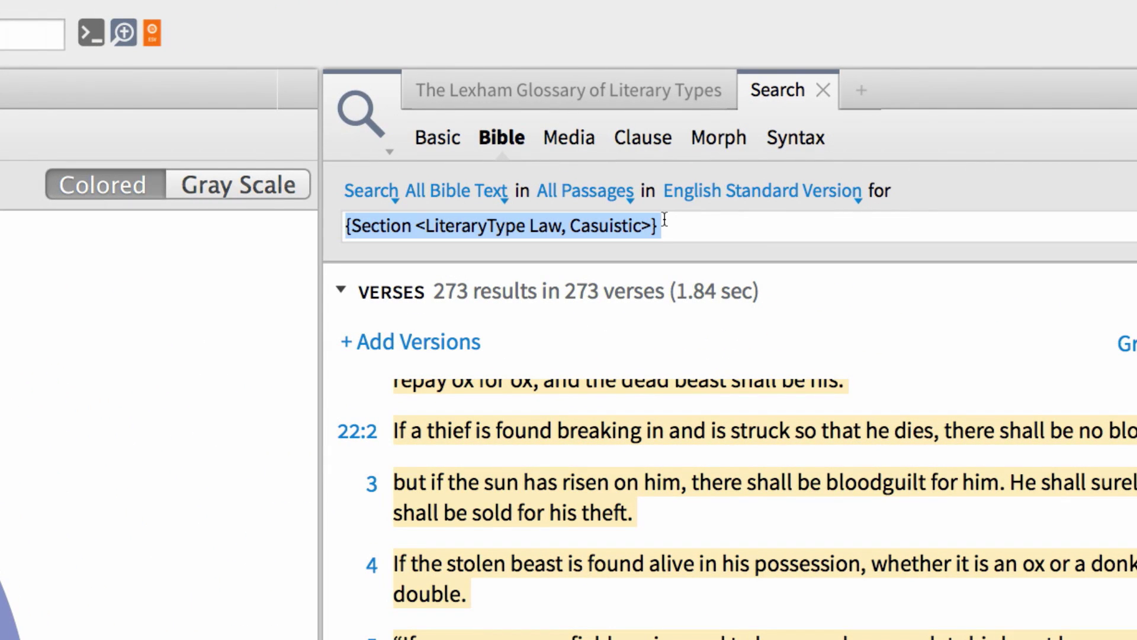
click(671, 220)
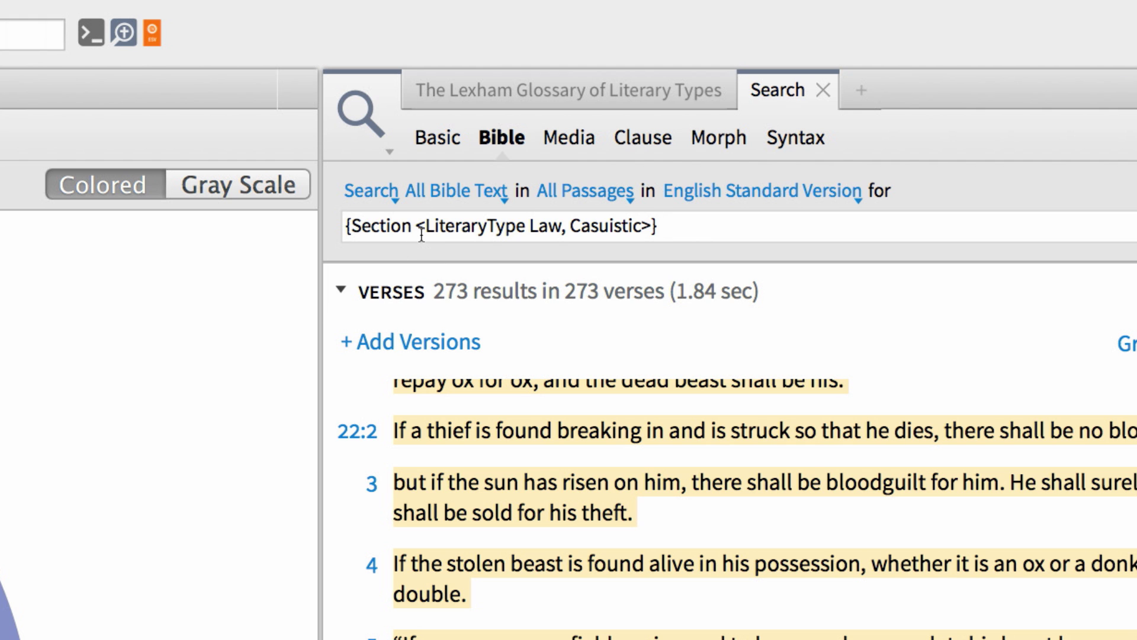
key(Home)
text(woman)
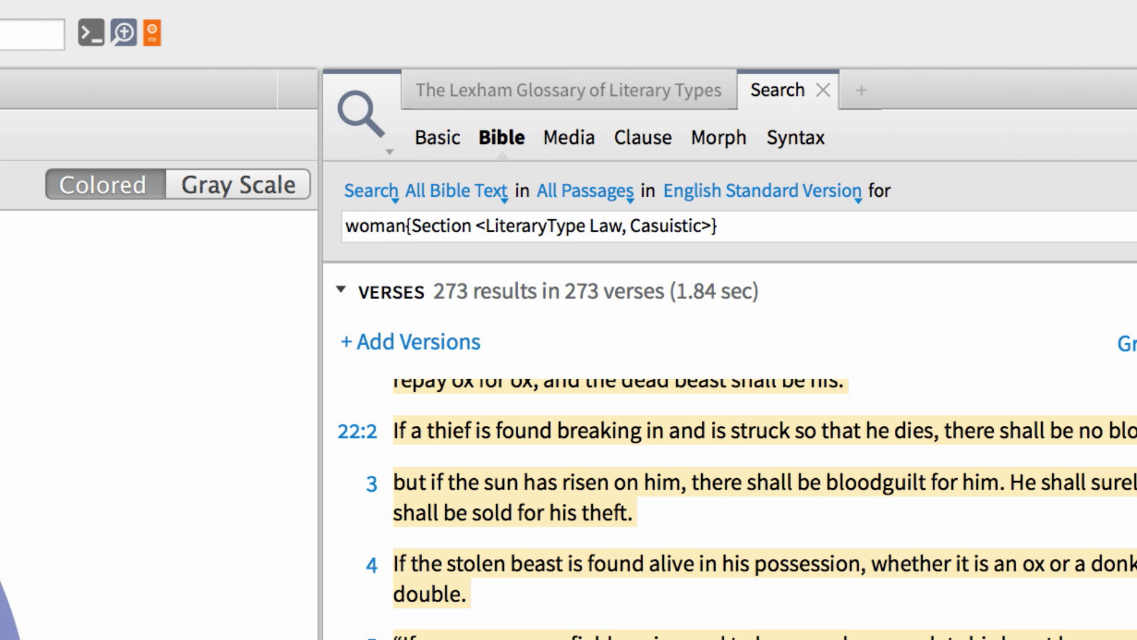
text( WITHIN)
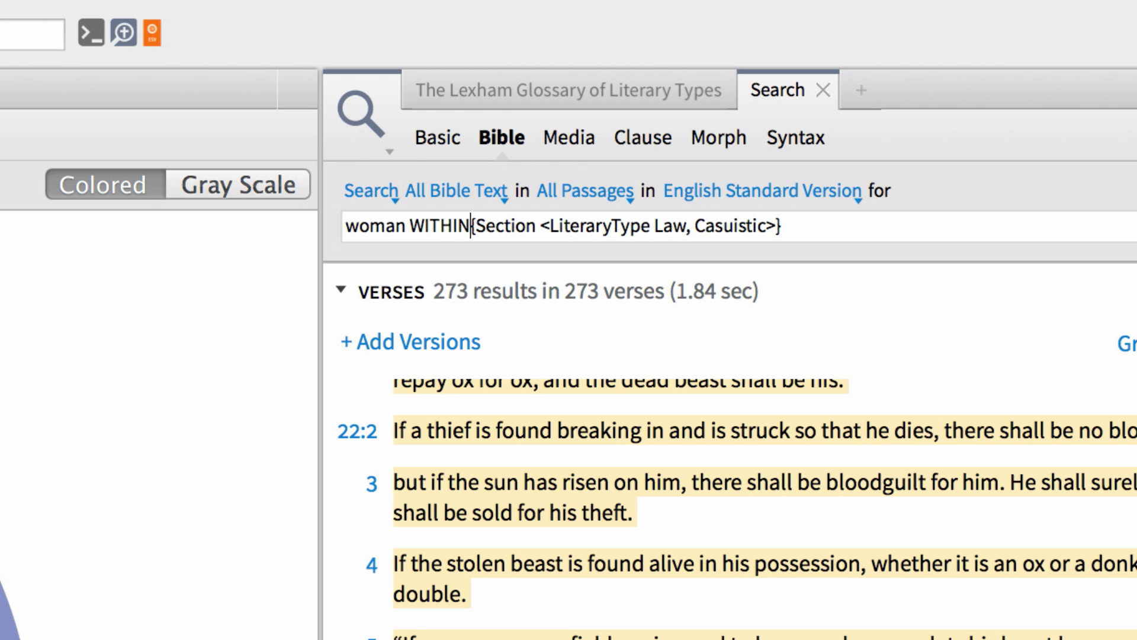
key(Return)
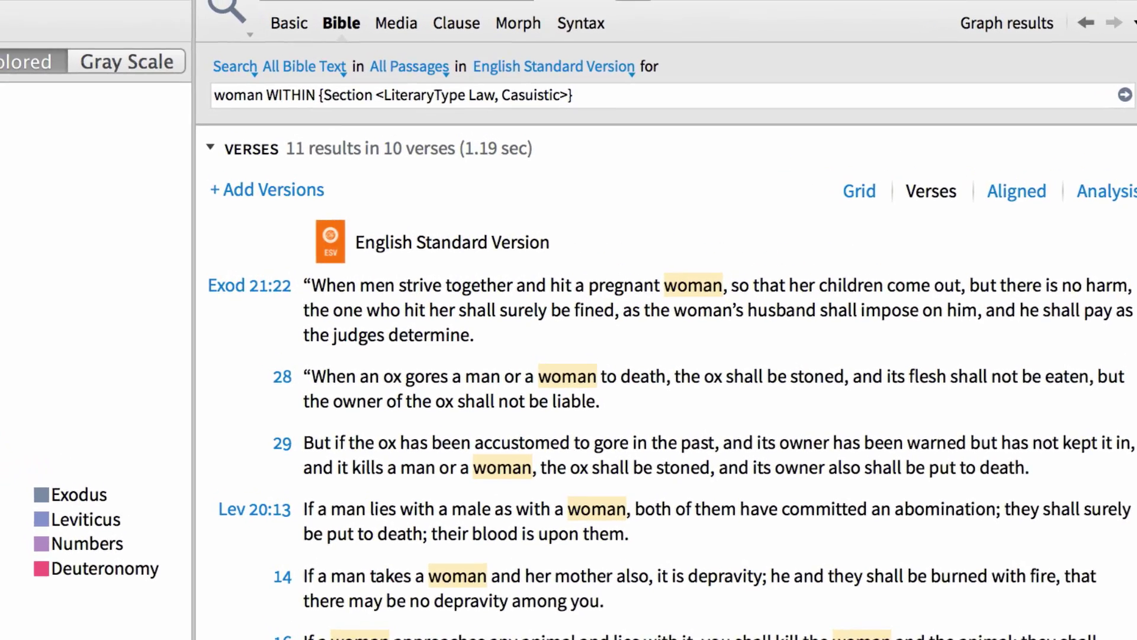
Step: Replace woman WITHIN in the query so it reads <Sense animal> WITHIN {Section <LiteraryType Law, Casuistic>}, and run the search
click(294, 49)
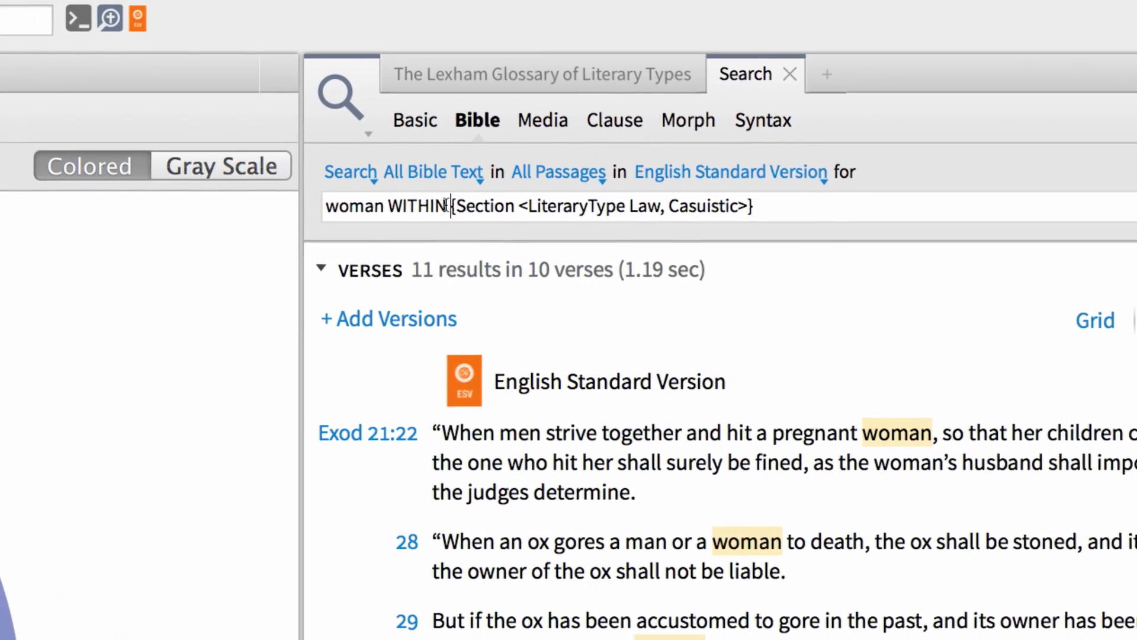
drag(366, 138, 330, 138)
drag(426, 226, 357, 222)
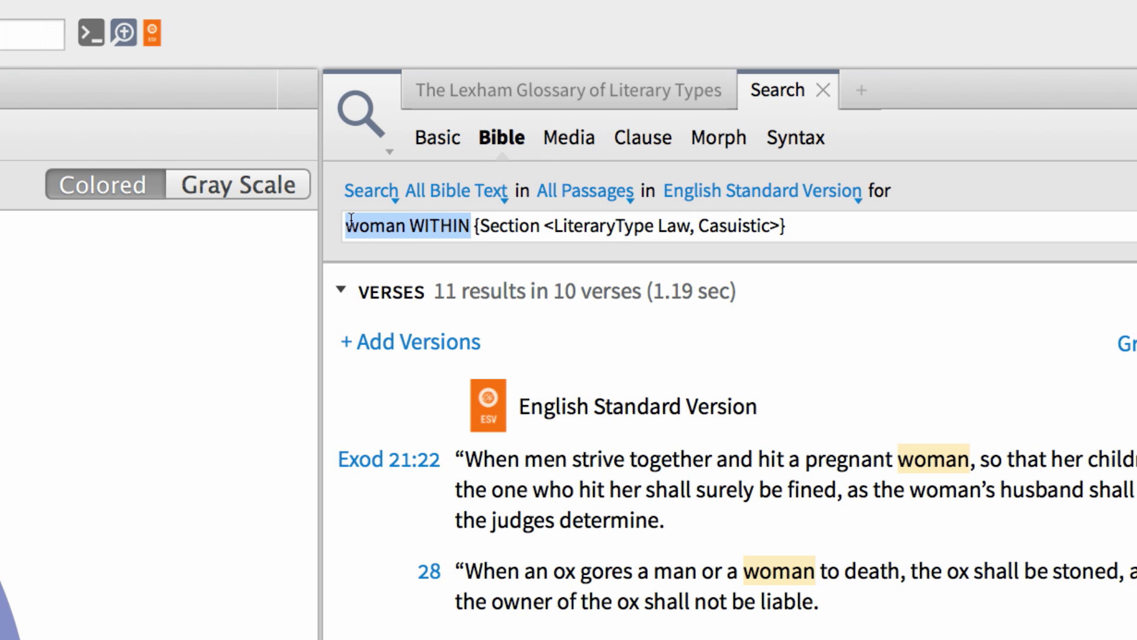
text(<Sens)
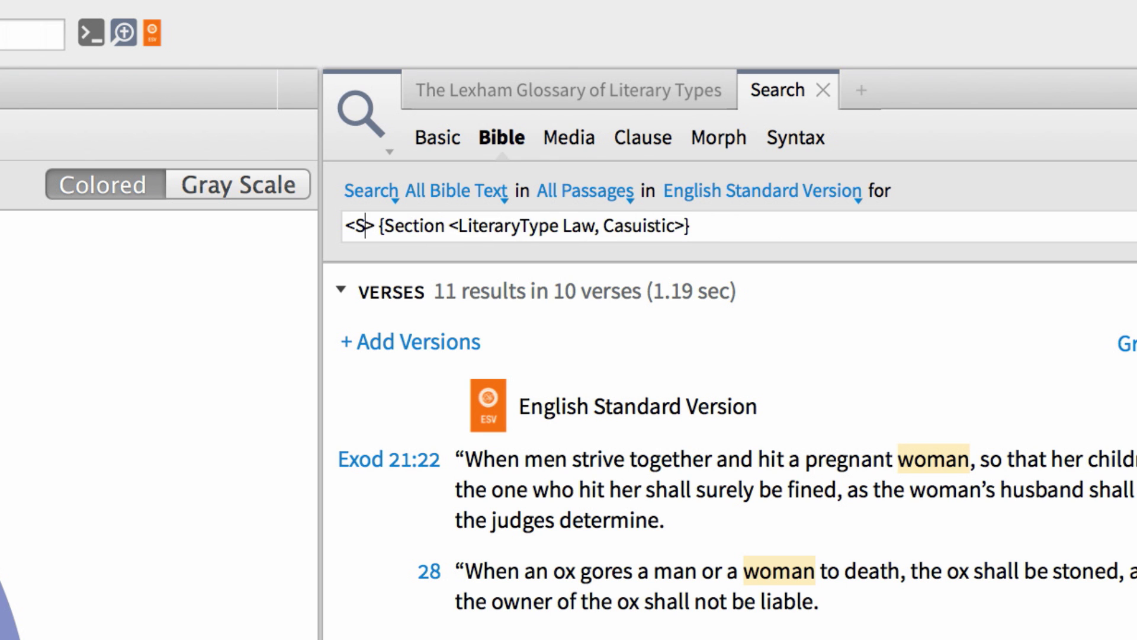
text(e animal)
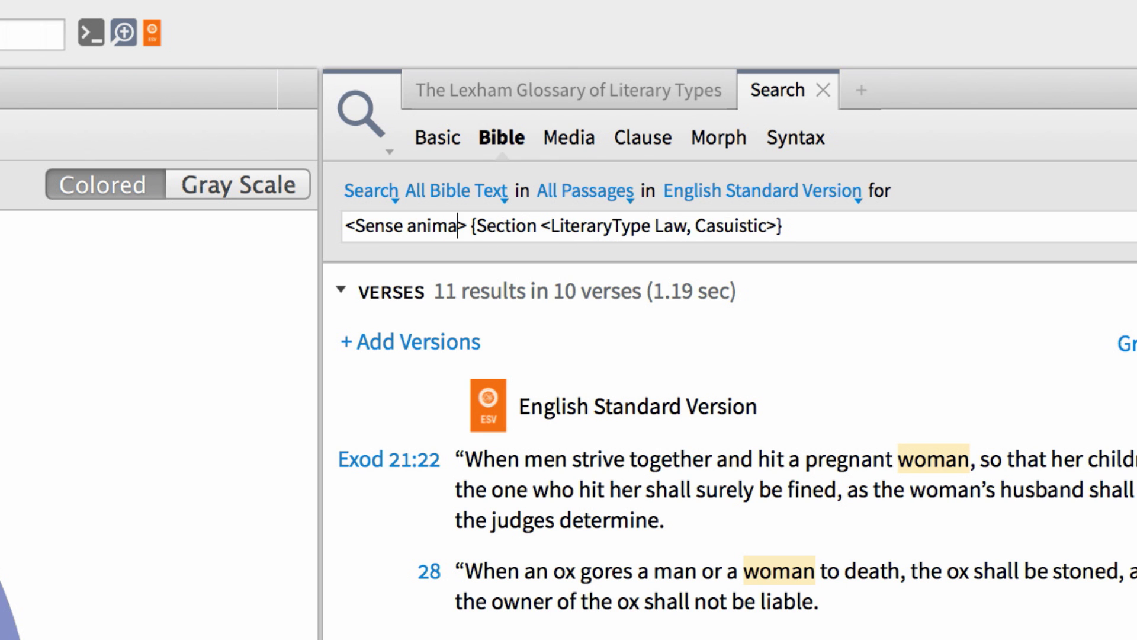
key(Return)
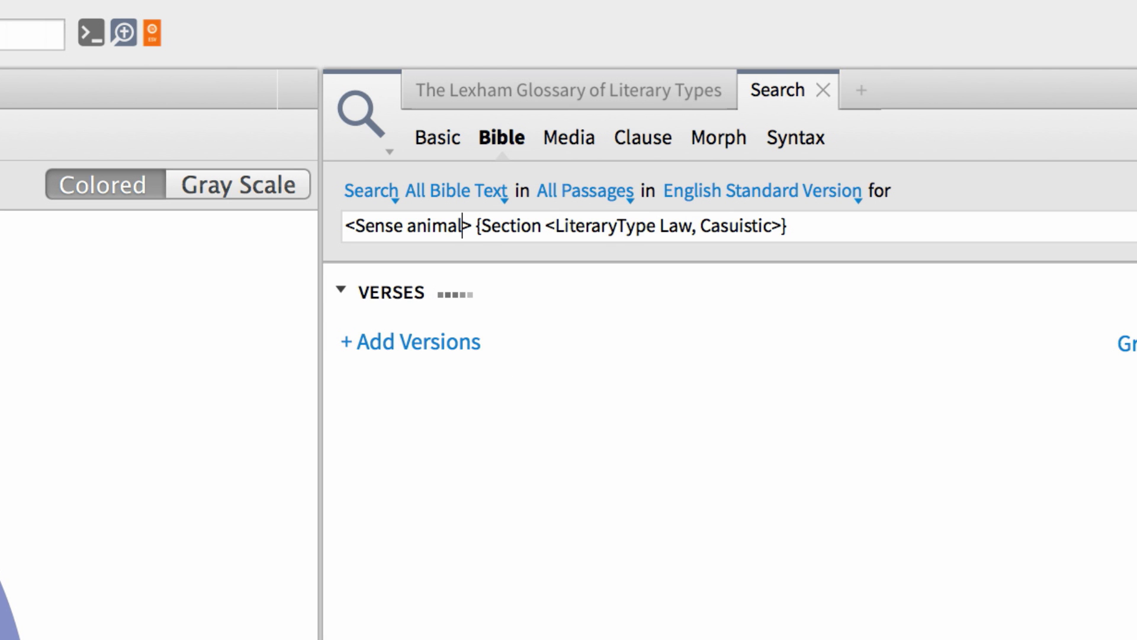
text(WITHIN)
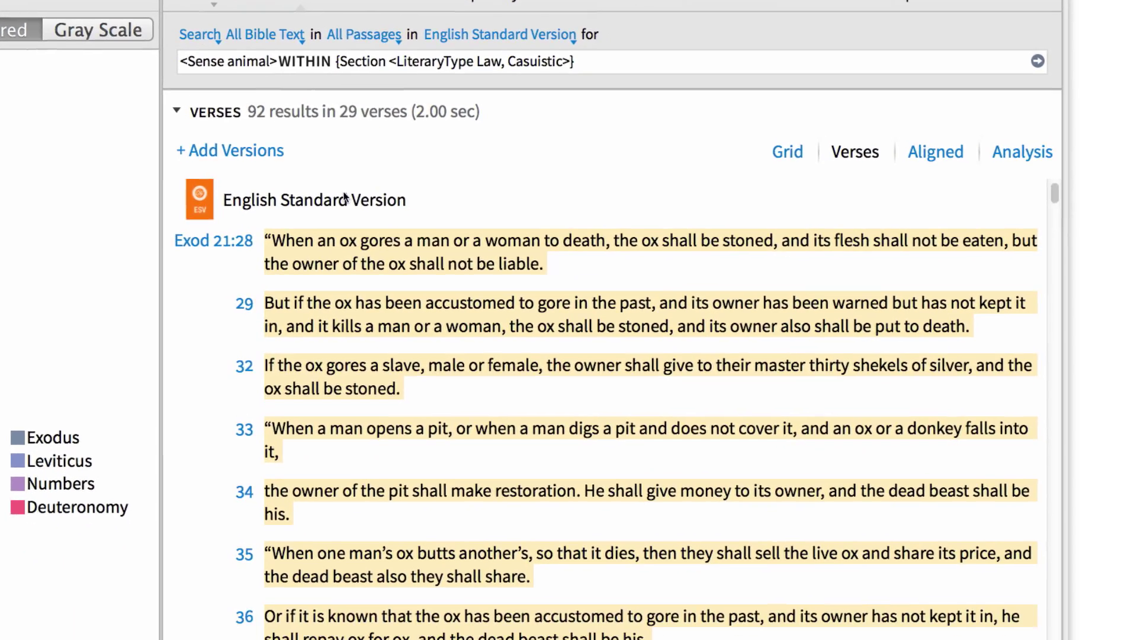
Step: Review the verses found for the animal sense within casuistic law, from Exodus 21 through Deuteronomy 22
scroll(449, 389, down, 2)
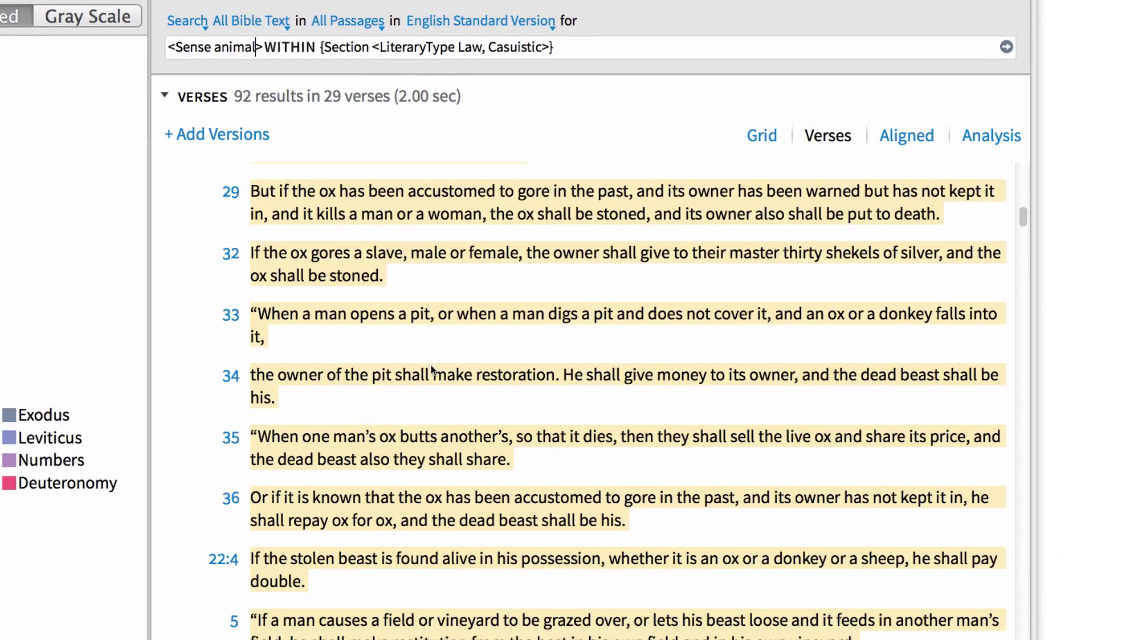
scroll(432, 370, down, 3)
scroll(431, 371, down, 1)
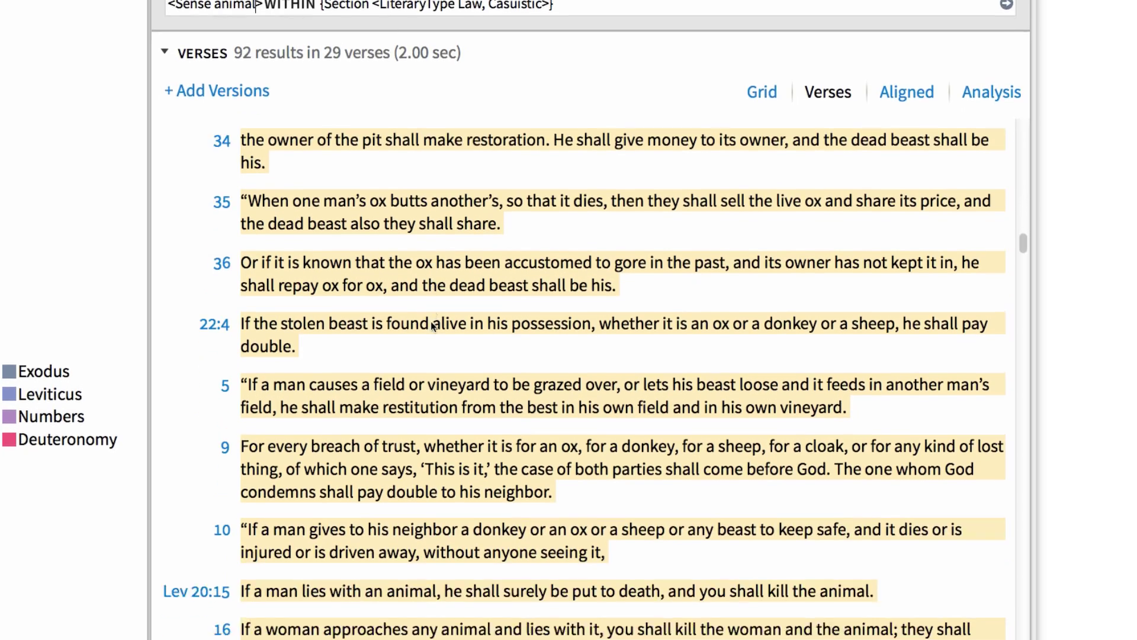
scroll(431, 321, down, 4)
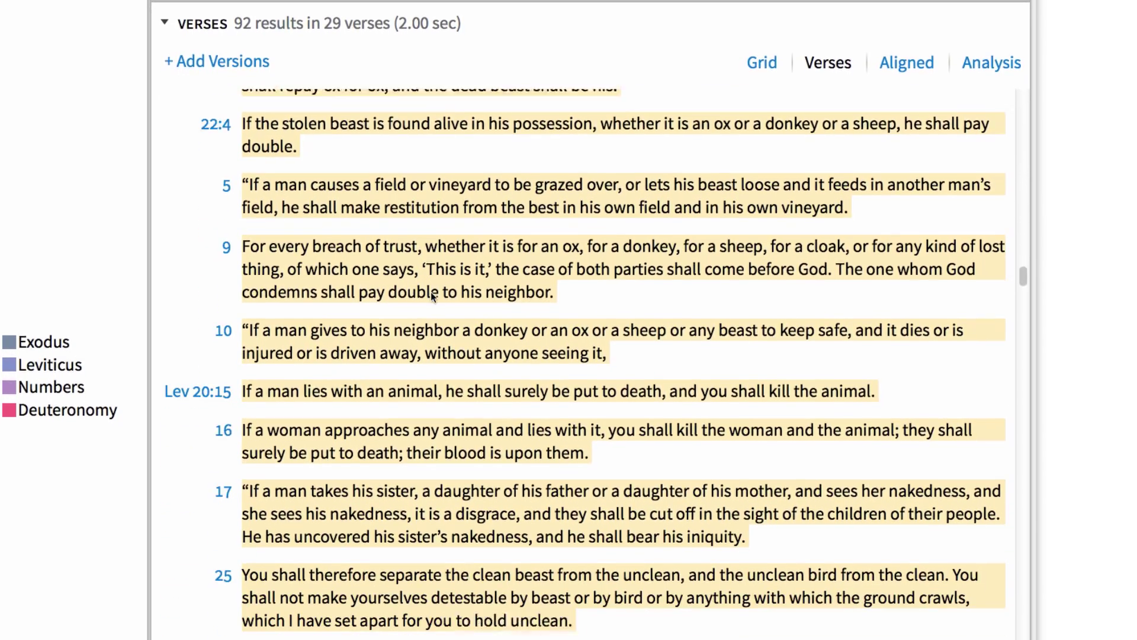
scroll(432, 292, down, 4)
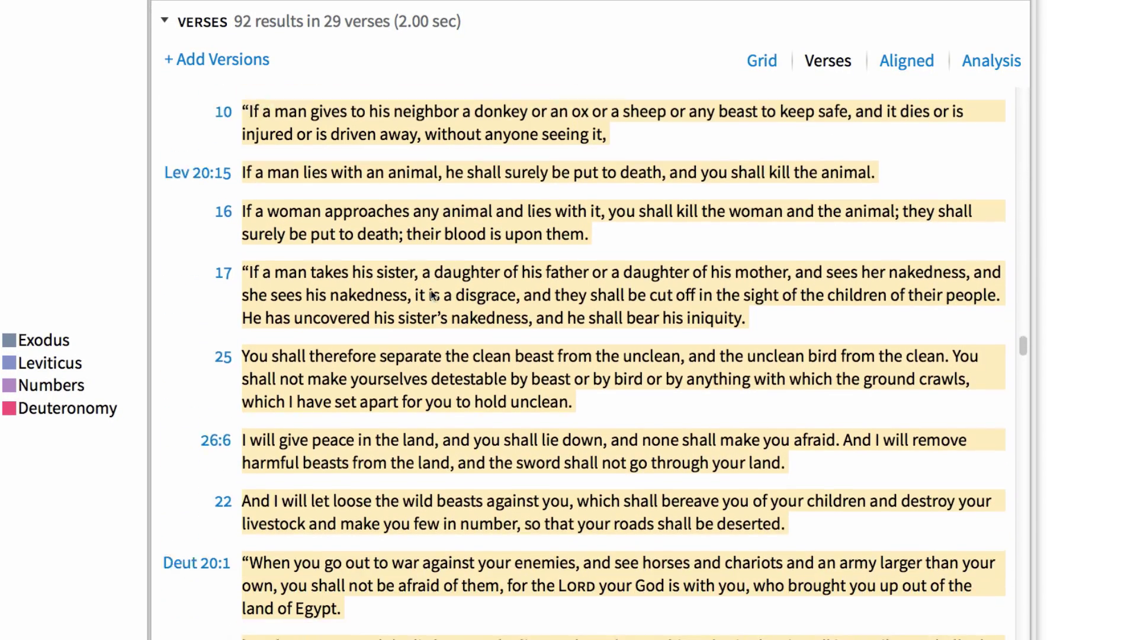
scroll(433, 294, down, 1)
scroll(431, 294, down, 5)
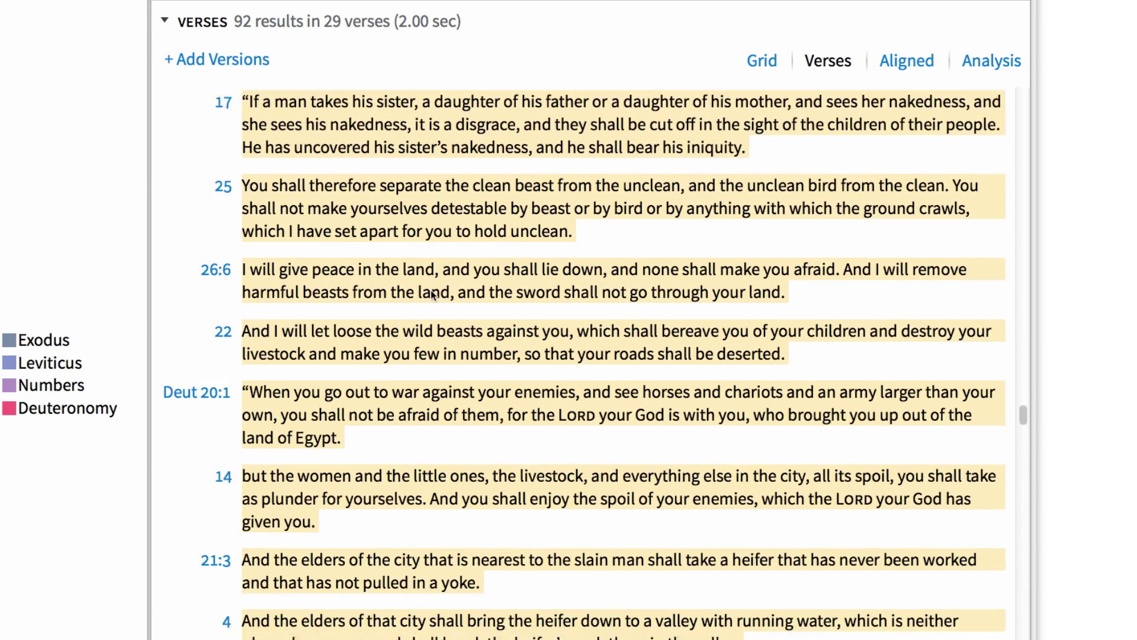
scroll(431, 290, down, 2)
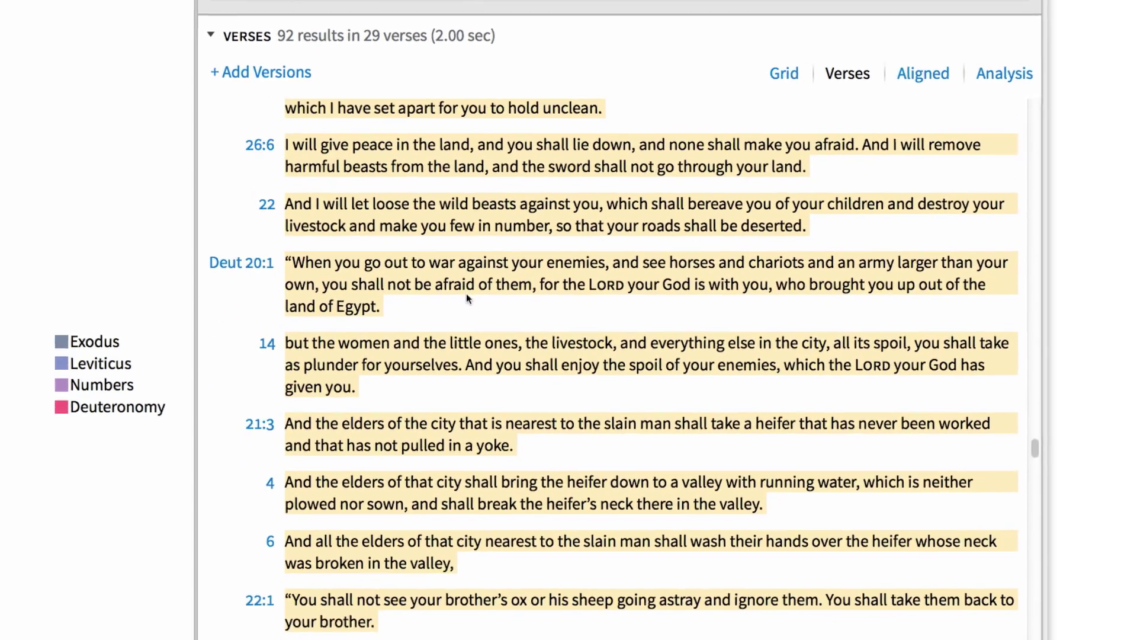